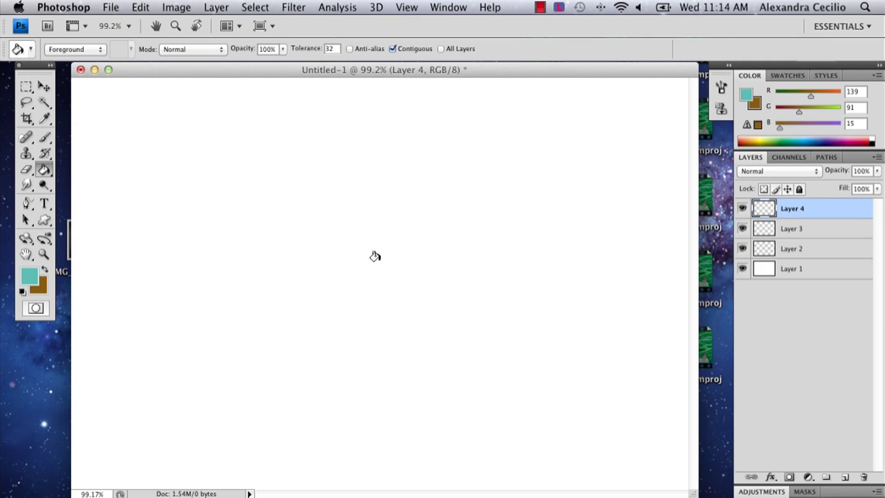
Step: On Layer 2, try teal brush strokes along the horizon and undo both
click(826, 251)
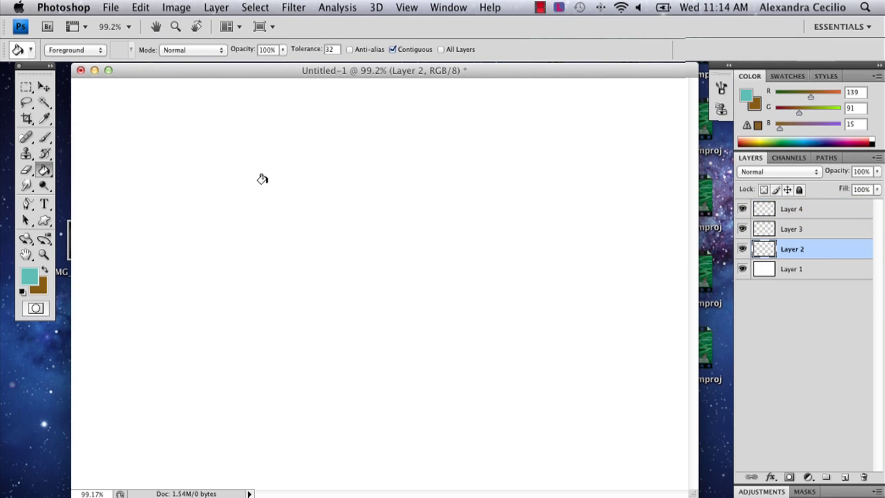
key(b)
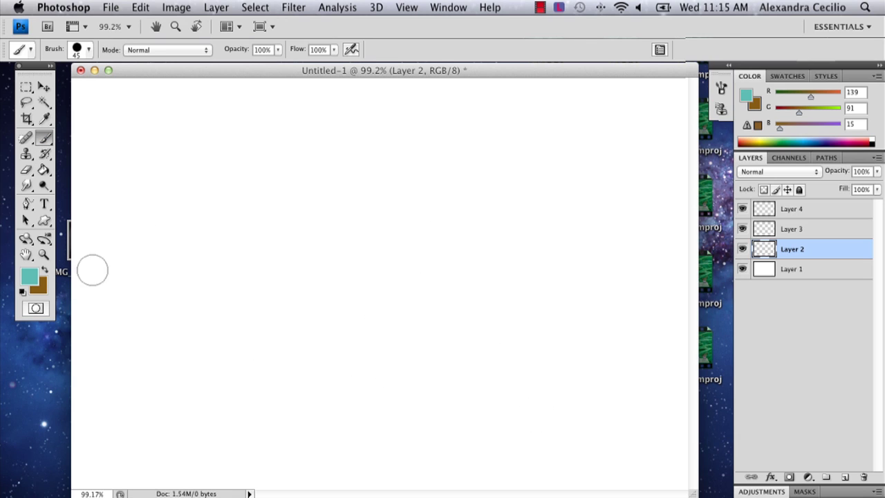
mouse_move(73, 214)
mouse_down()
mouse_move(546, 185)
mouse_move(705, 208)
mouse_up()
key(ctrl+z)
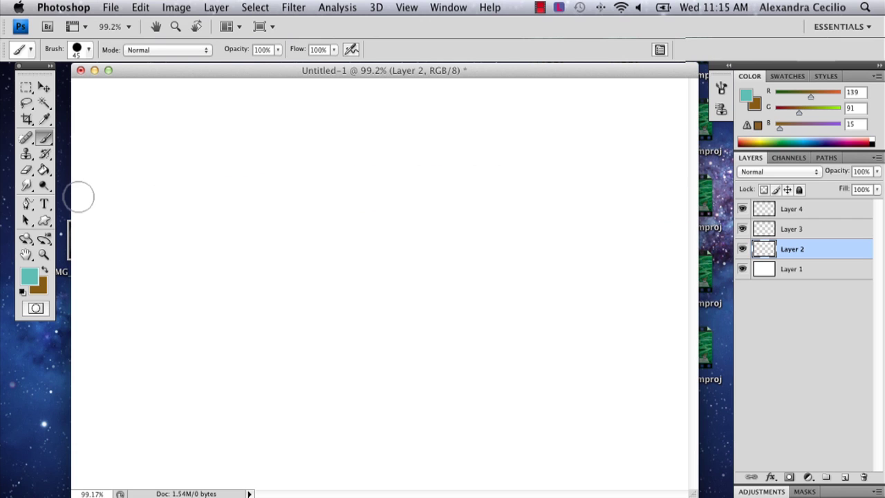
drag(76, 195, 692, 195)
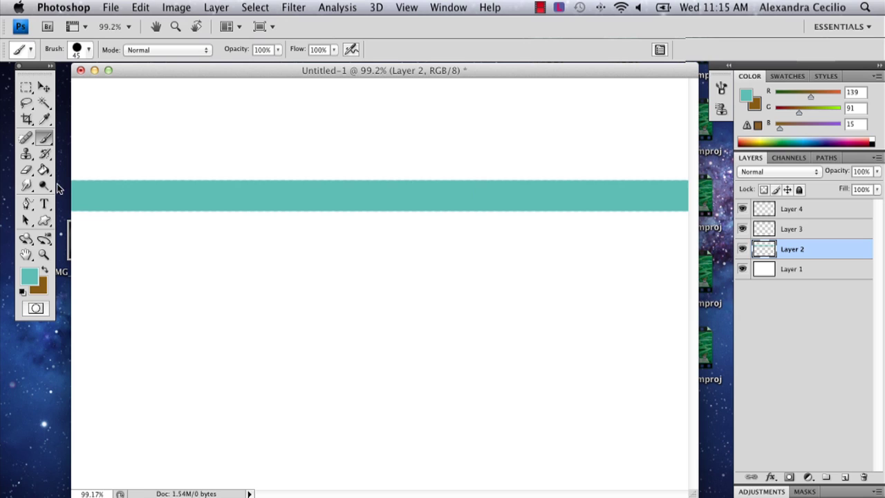
key(ctrl+z)
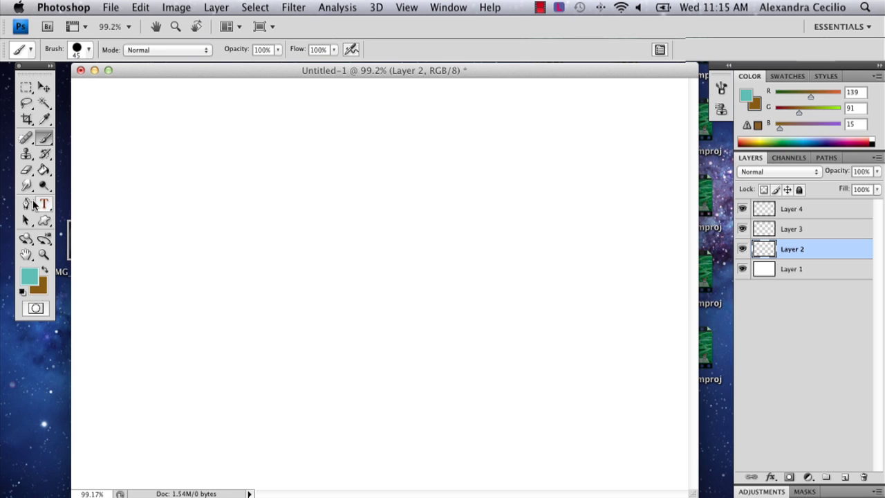
Step: Draw a four-corner Pen path below the horizon and fill it with teal
click(28, 203)
click(61, 201)
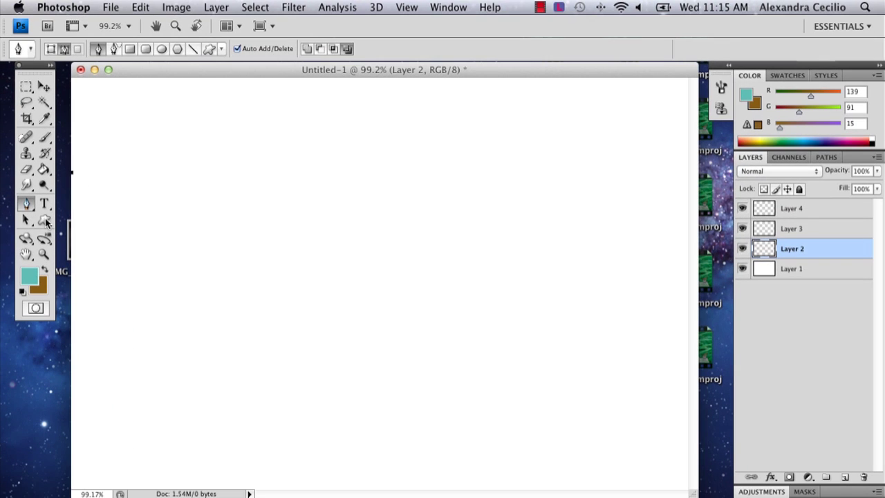
click(687, 175)
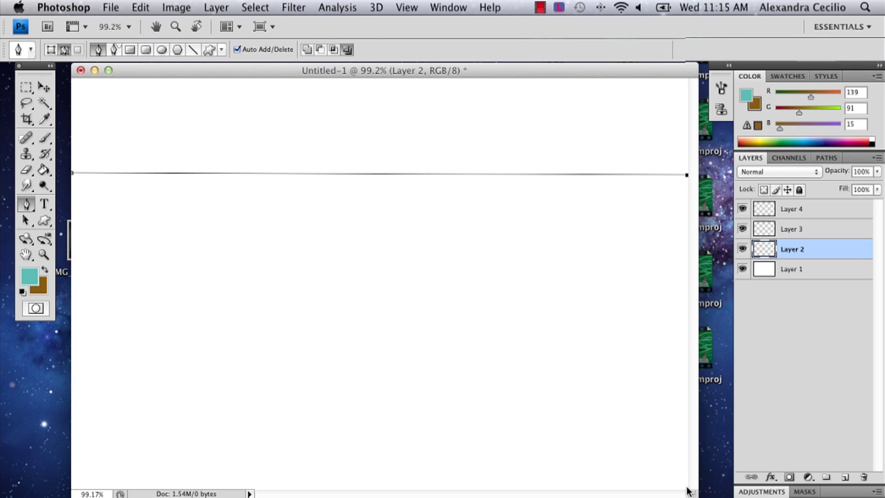
click(686, 489)
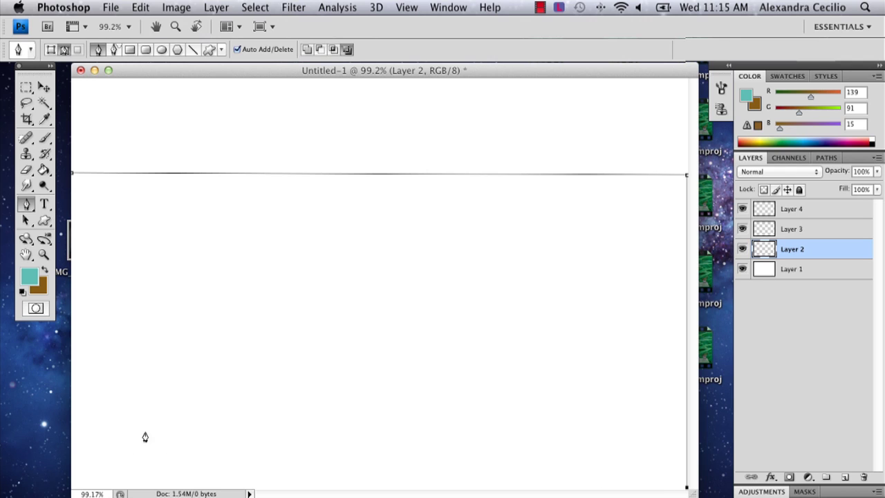
click(71, 489)
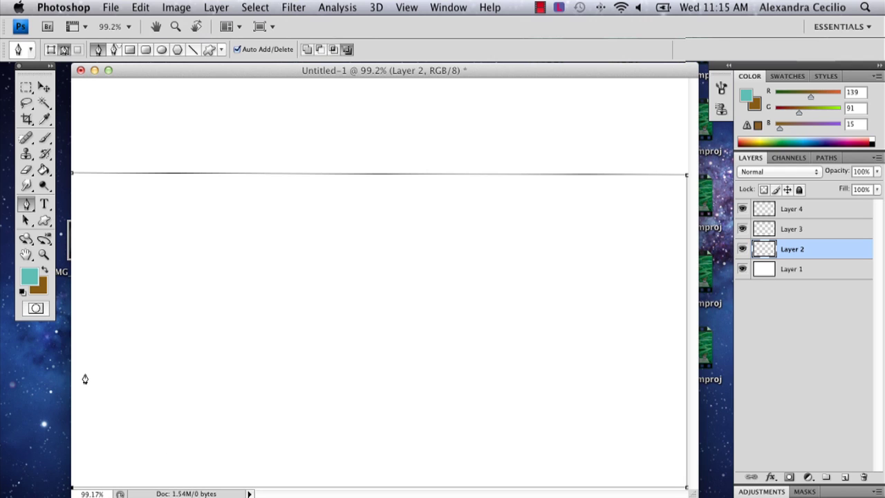
click(71, 174)
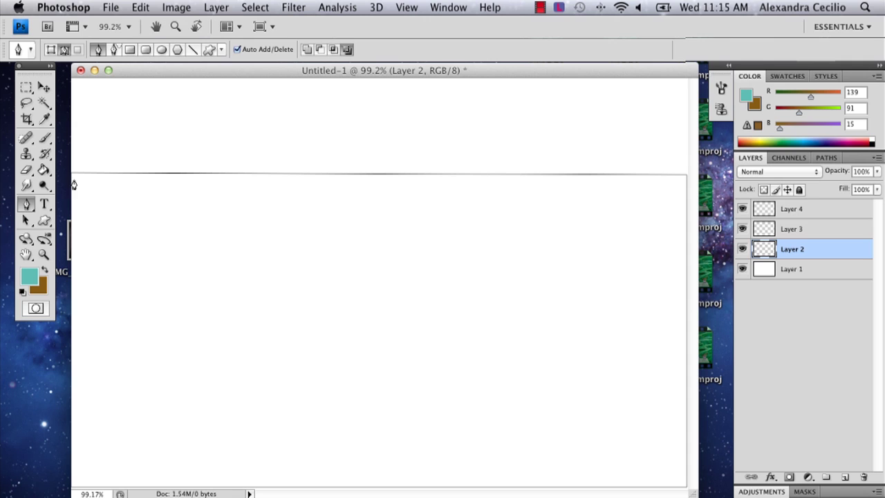
right_click(93, 194)
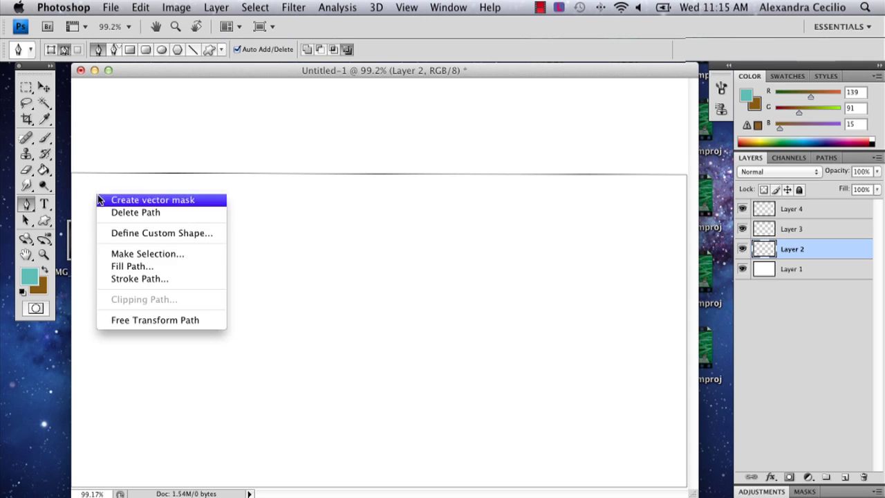
click(151, 267)
click(539, 141)
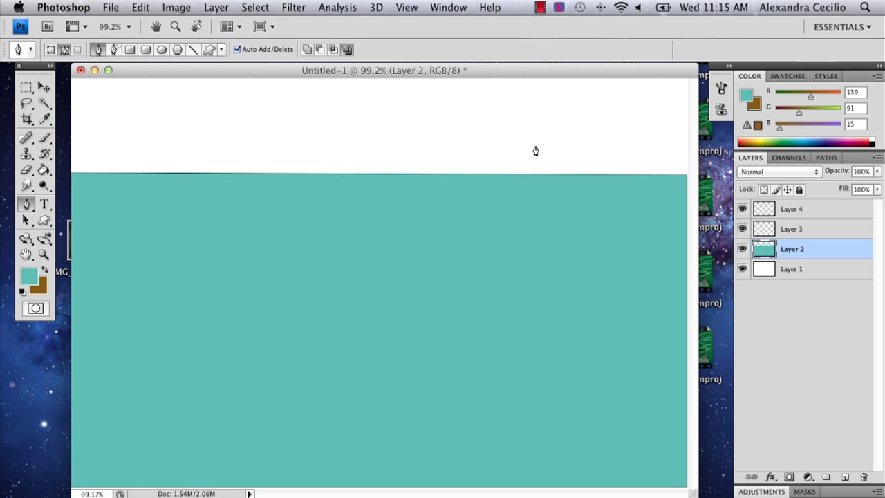
Step: Move Layer 3 below Layer 2 and fill the sky with very light cyan (#ccfffc)
click(44, 86)
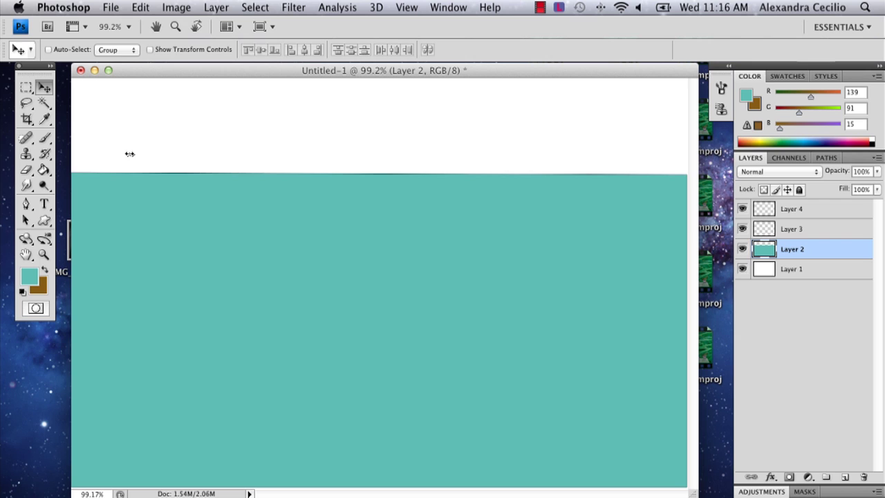
click(44, 170)
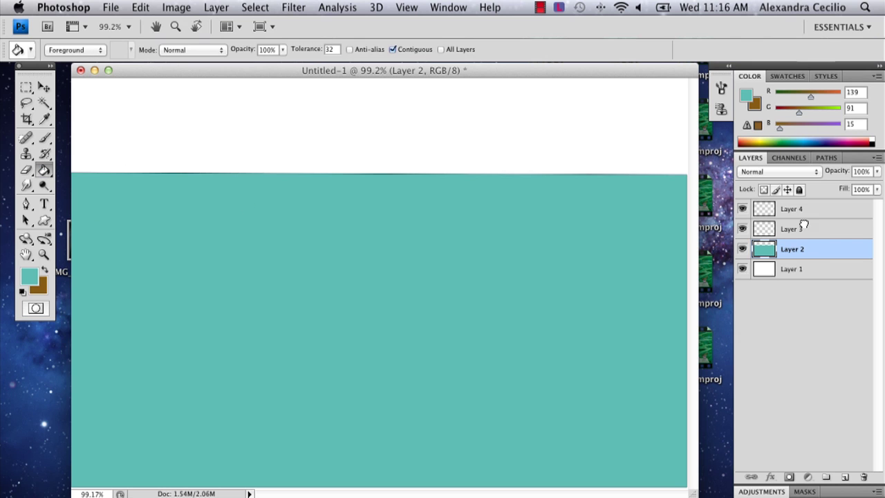
drag(804, 227, 759, 269)
click(28, 276)
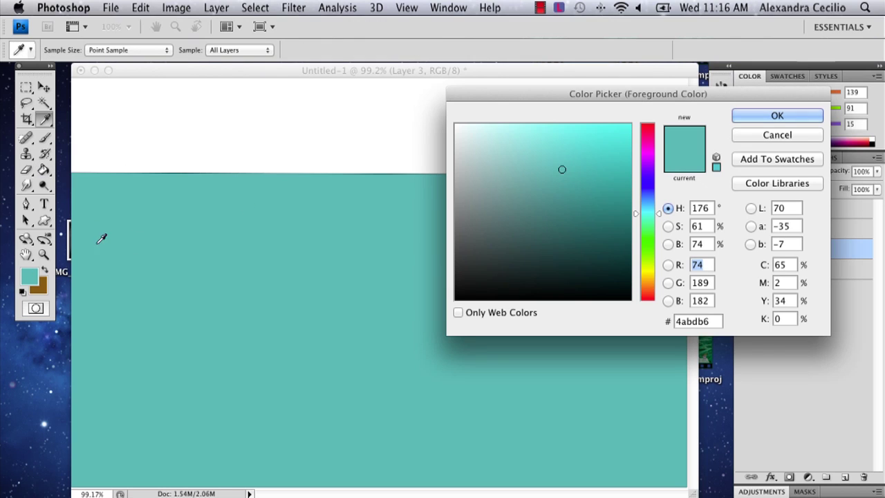
drag(502, 131, 490, 123)
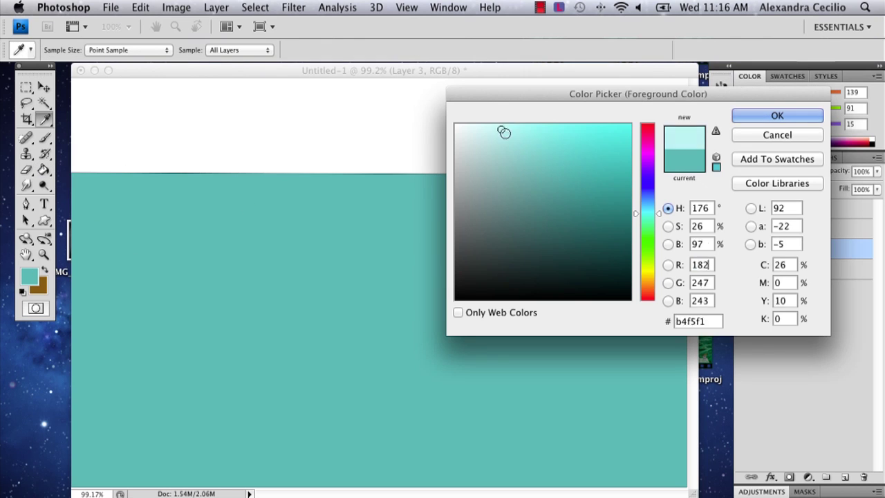
click(747, 116)
click(522, 99)
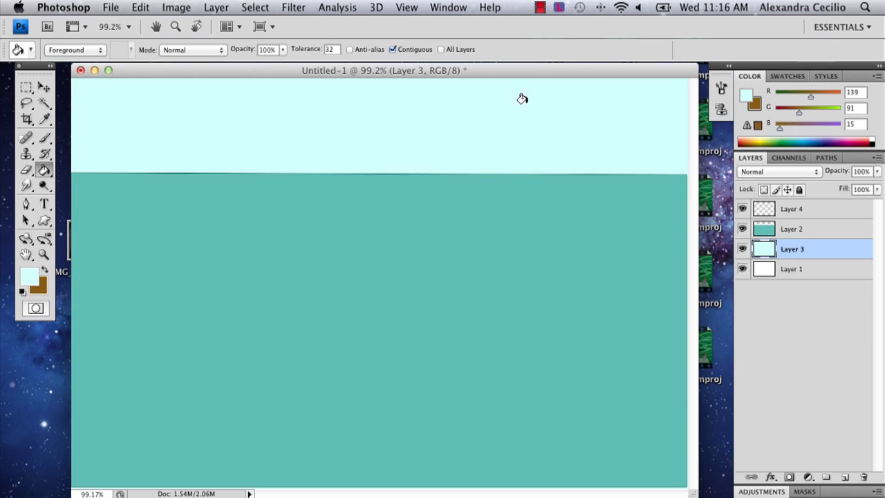
Step: Switch to the Brush and set the foreground colour to a pale sandy yellow
click(44, 137)
click(30, 276)
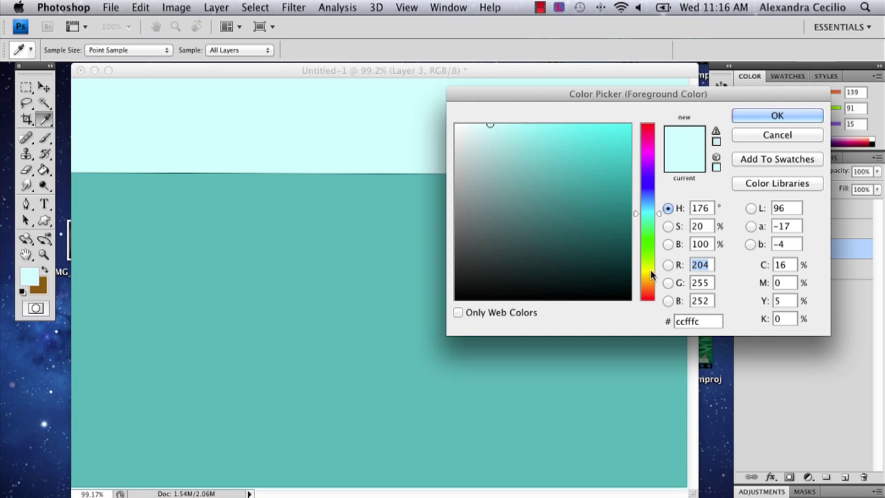
click(647, 271)
drag(514, 156, 504, 137)
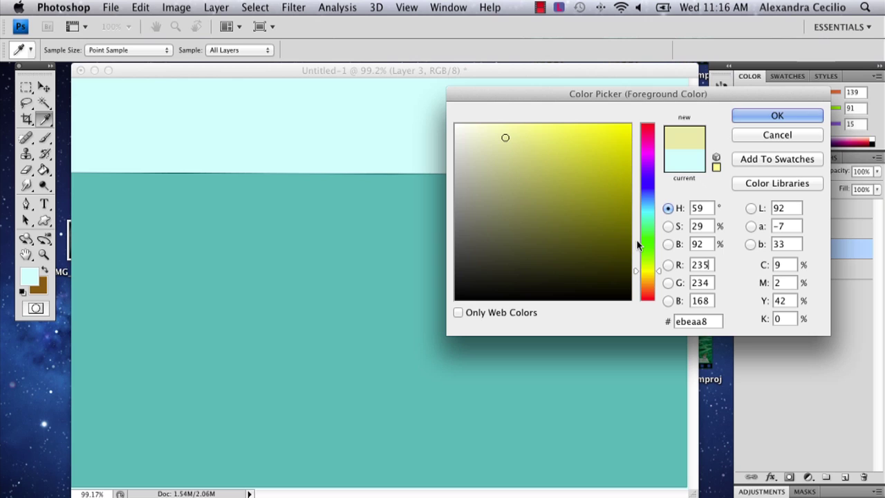
drag(648, 272, 647, 276)
click(777, 116)
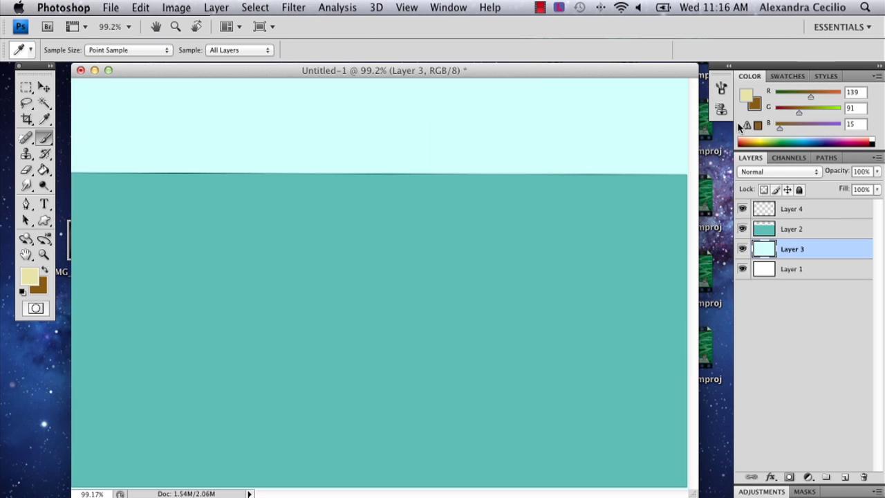
Step: Paint the sand island on Layer 4 and drag it lower into the teal ocean
click(801, 214)
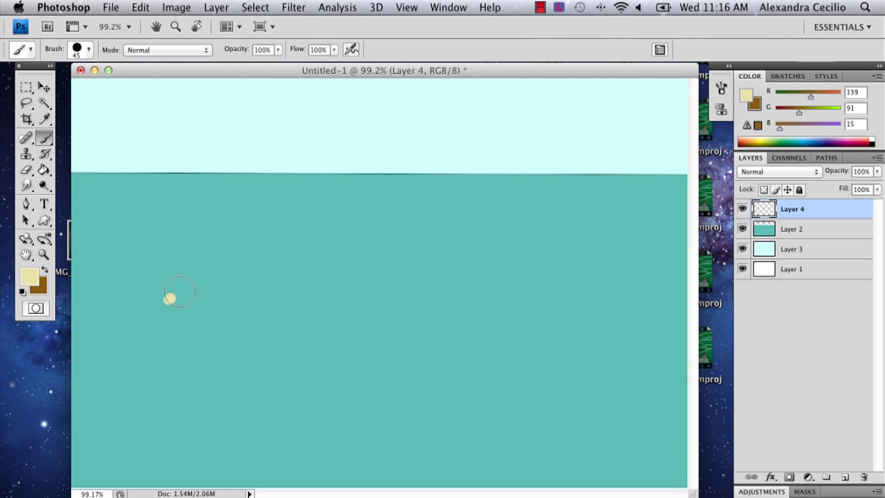
mouse_move(169, 298)
mouse_down()
mouse_move(307, 221)
mouse_move(419, 237)
mouse_move(462, 257)
mouse_up()
key(ctrl+z)
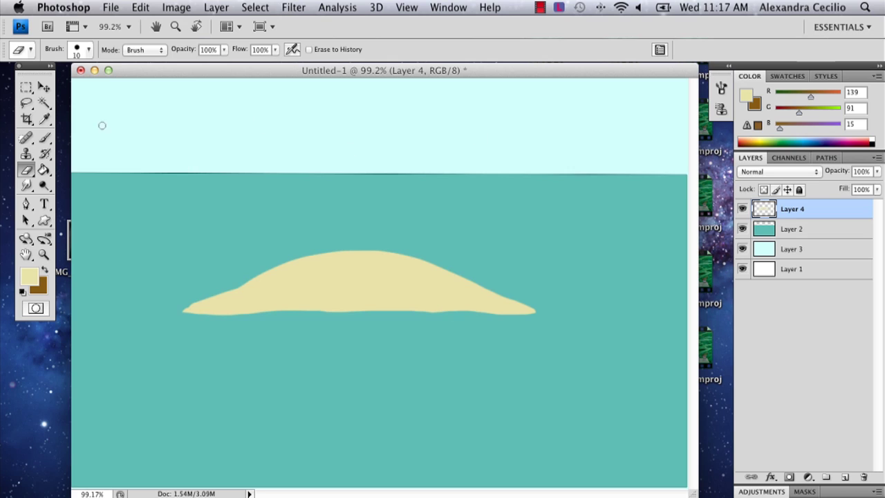
click(44, 88)
drag(391, 287, 397, 372)
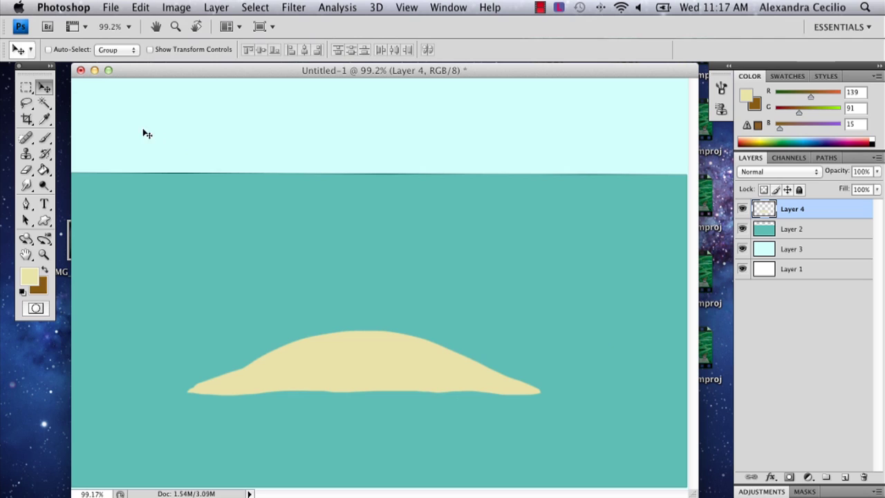
Step: Paint a curved brown palm trunk on Layer 4 down to the island
click(44, 138)
key(x)
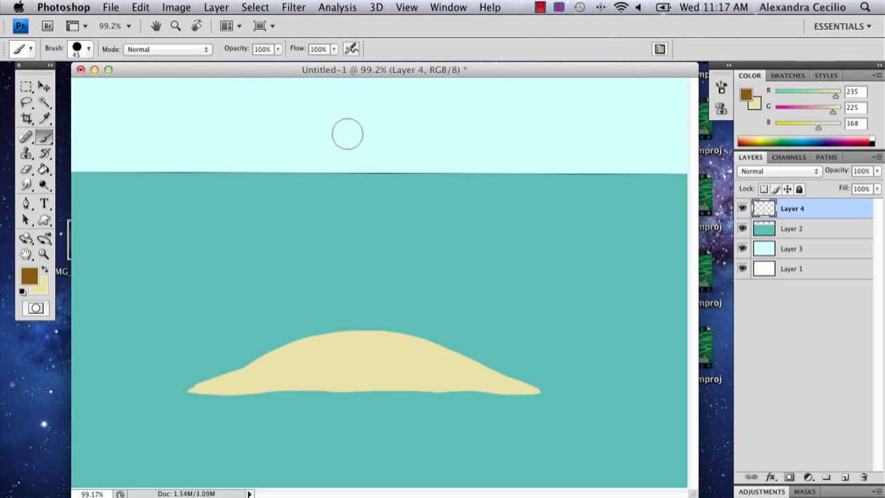
drag(356, 147, 378, 215)
key(ctrl+z)
mouse_move(357, 142)
mouse_down()
mouse_move(375, 166)
mouse_move(396, 236)
mouse_move(381, 339)
mouse_up()
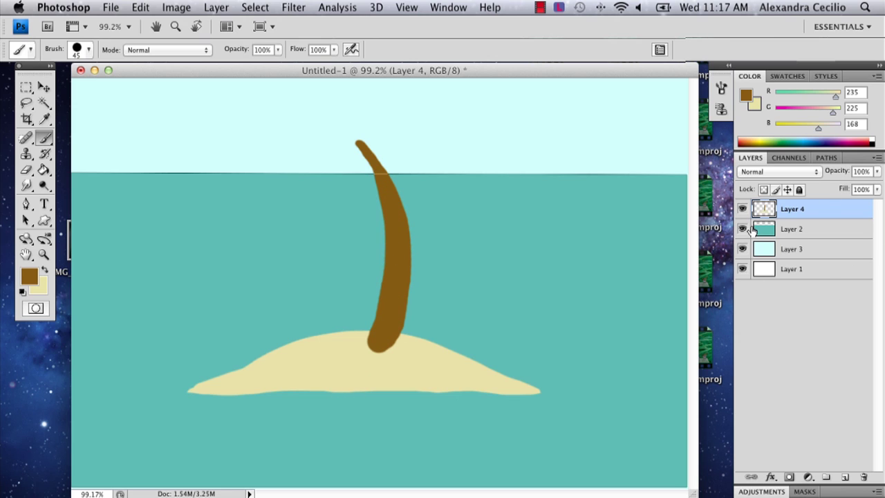
click(782, 230)
click(797, 211)
key(ctrl+z)
drag(362, 136, 384, 346)
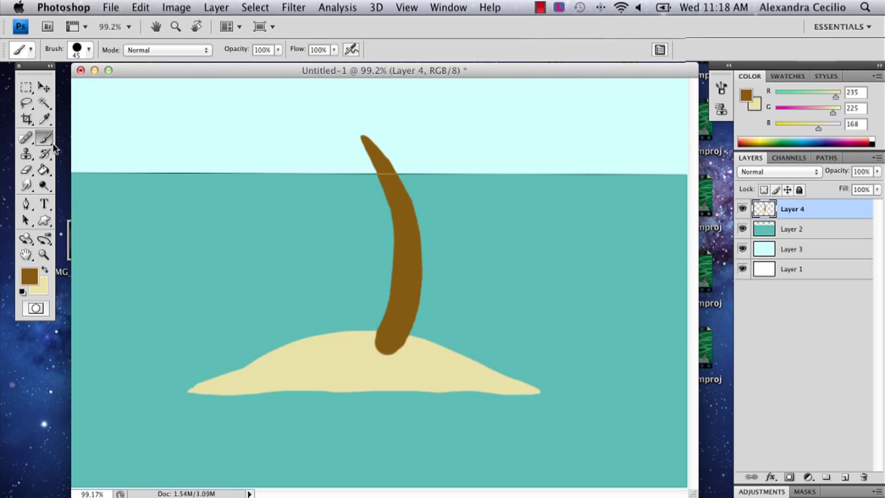
Step: Reduce the brush Master Diameter to 20 px for painting the roots
click(26, 170)
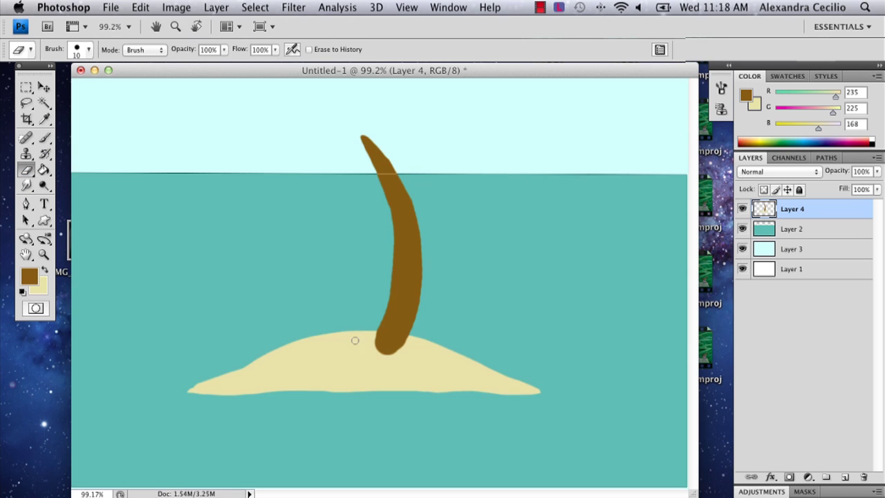
click(44, 138)
click(88, 49)
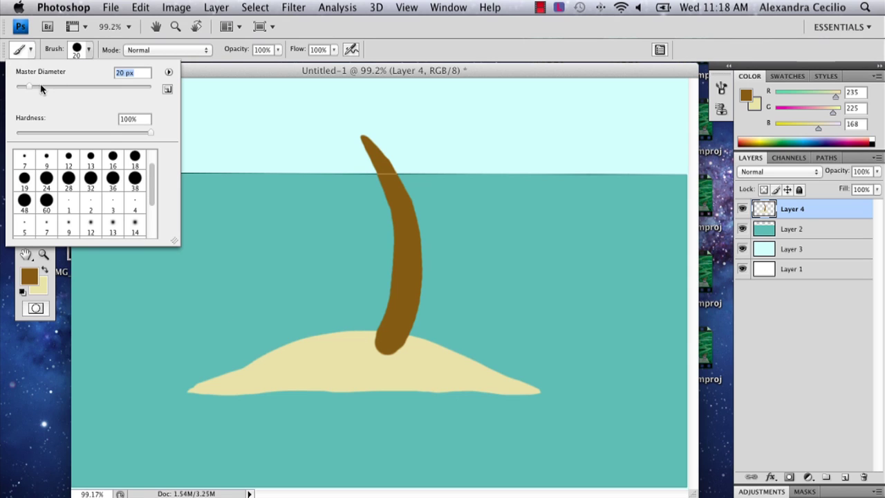
key(Return)
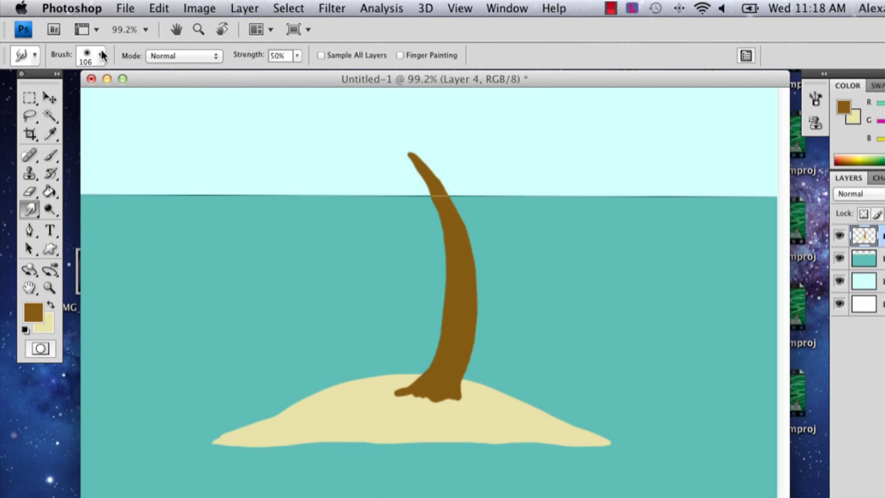
Step: Smudge the trunk edges with a 23 px soft brush, then nudge the island and trunk lower
click(102, 55)
click(36, 95)
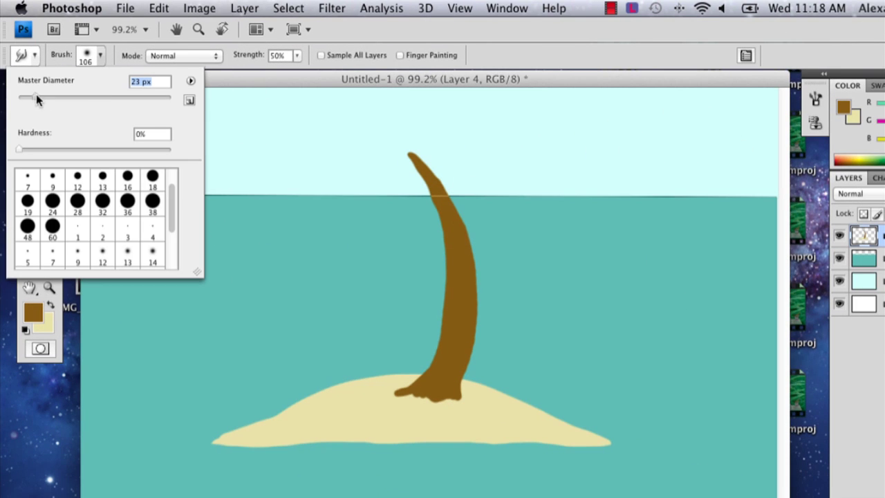
click(432, 210)
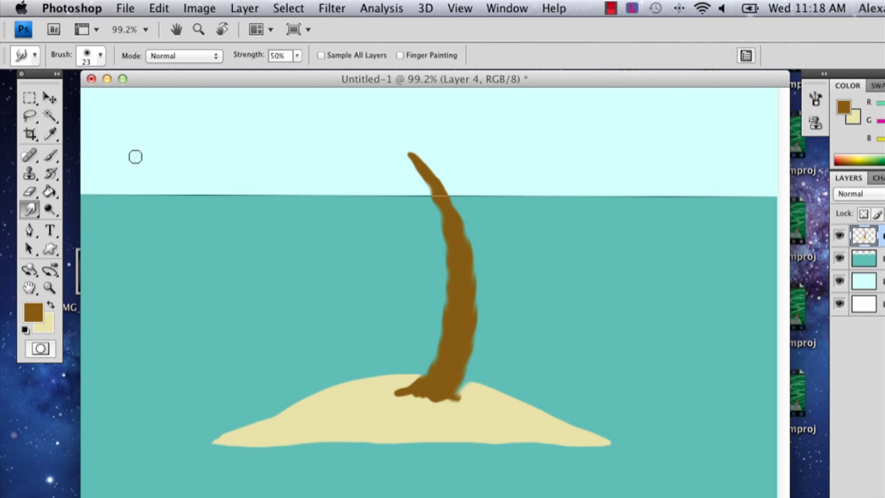
click(50, 98)
drag(450, 274, 423, 306)
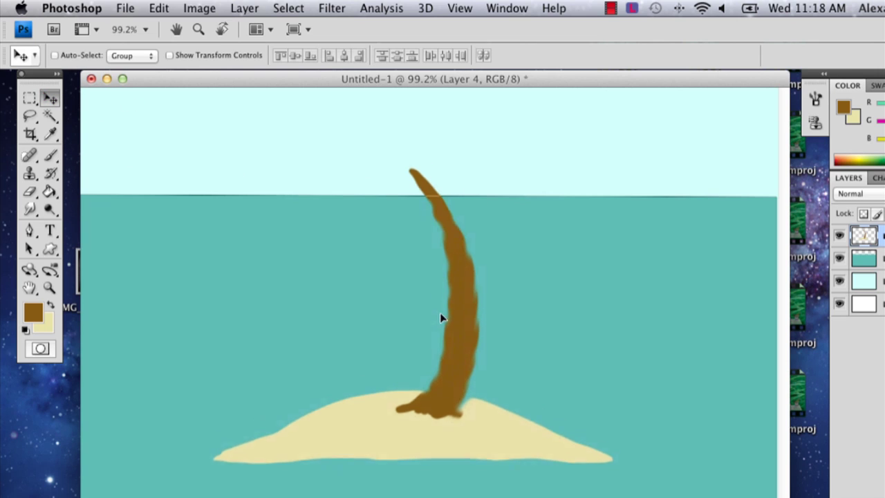
Step: Select the Freeform Pen Tool and set the foreground colour to leafy green (6a951f)
click(29, 208)
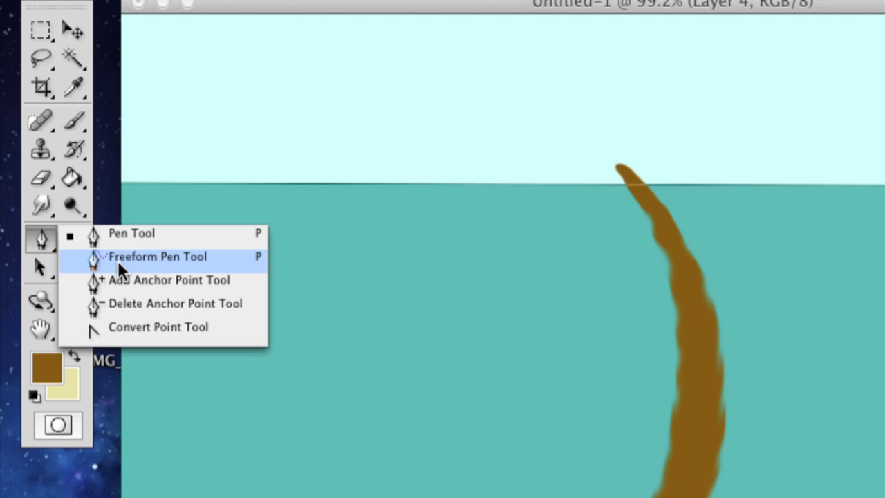
click(118, 260)
click(55, 369)
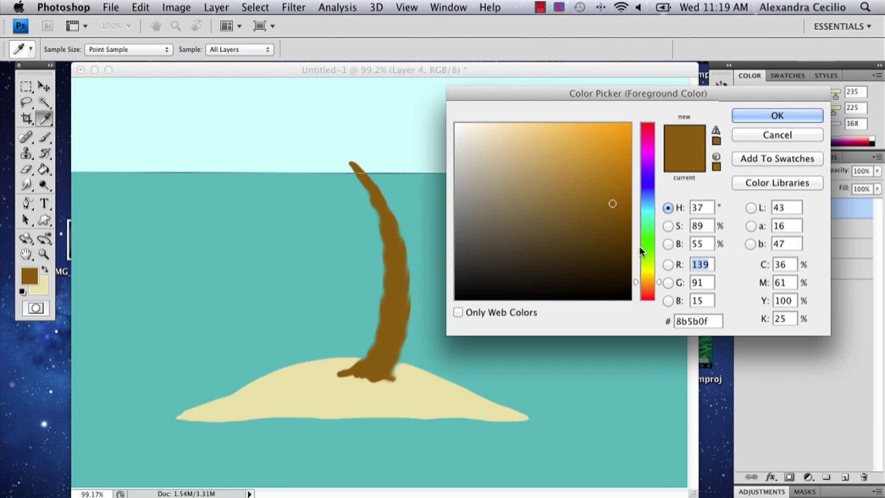
click(650, 263)
click(594, 197)
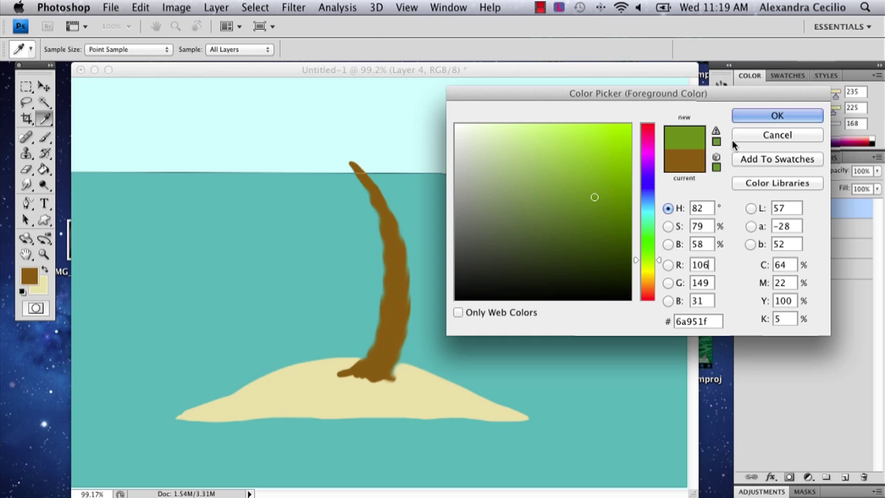
click(776, 115)
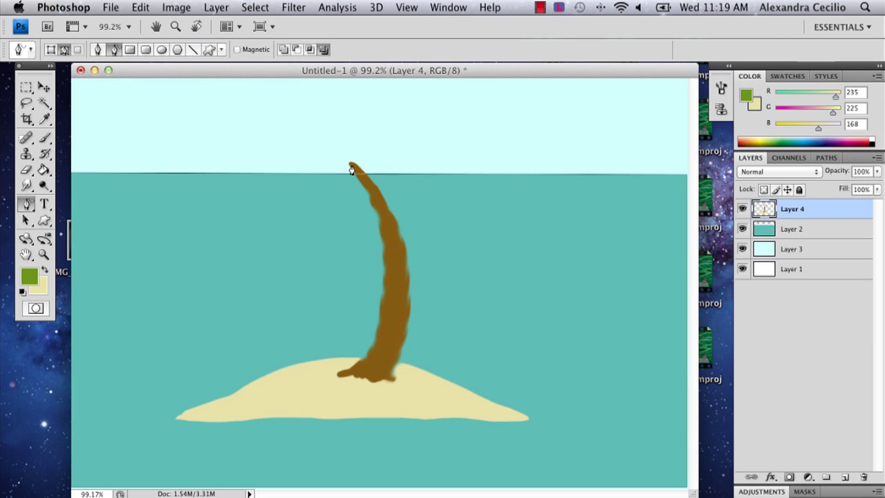
Step: Add a new layer and outline fronds fanning from the trunk top as freehand paths
click(845, 477)
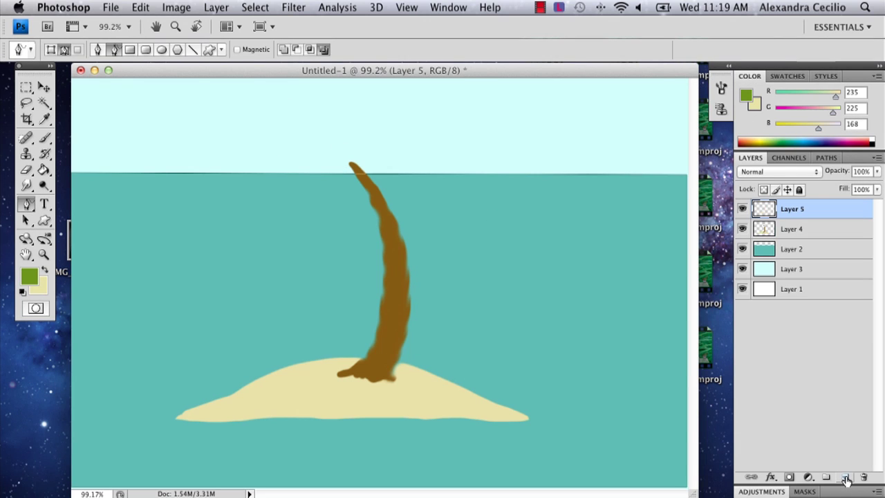
mouse_move(348, 167)
mouse_down()
mouse_move(313, 148)
mouse_move(267, 150)
mouse_move(231, 177)
mouse_move(223, 205)
mouse_move(272, 196)
mouse_up()
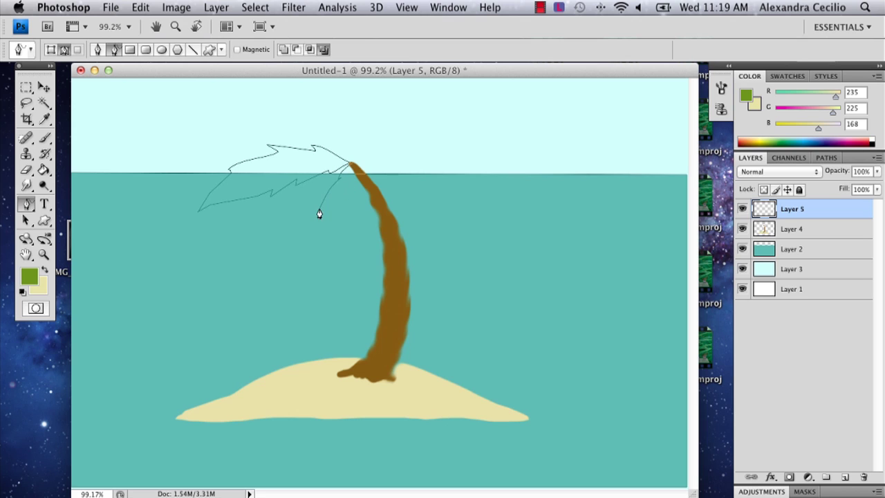
mouse_move(330, 217)
mouse_down()
mouse_move(327, 268)
mouse_move(361, 197)
mouse_move(339, 130)
mouse_move(274, 106)
mouse_move(216, 126)
mouse_move(277, 134)
mouse_move(351, 163)
mouse_move(385, 129)
mouse_move(459, 120)
mouse_move(543, 150)
mouse_move(390, 148)
mouse_move(351, 163)
mouse_move(413, 171)
mouse_move(440, 191)
mouse_move(452, 263)
mouse_move(401, 205)
mouse_up()
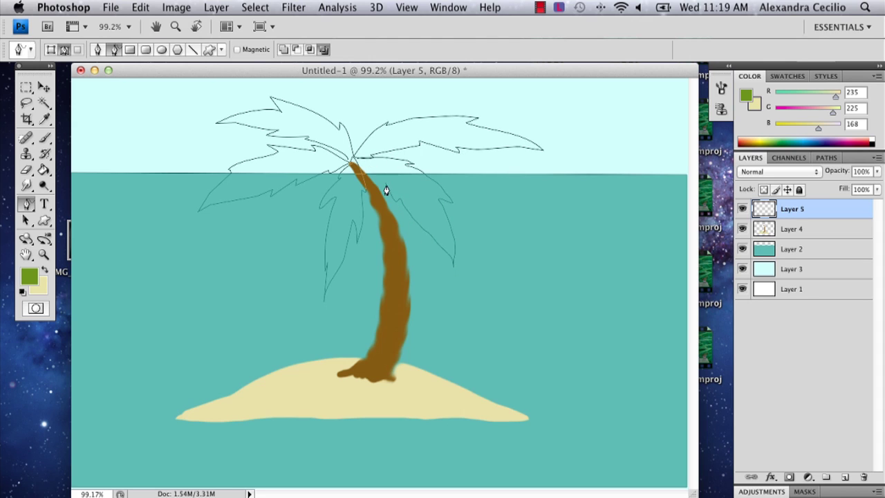
drag(373, 176, 354, 161)
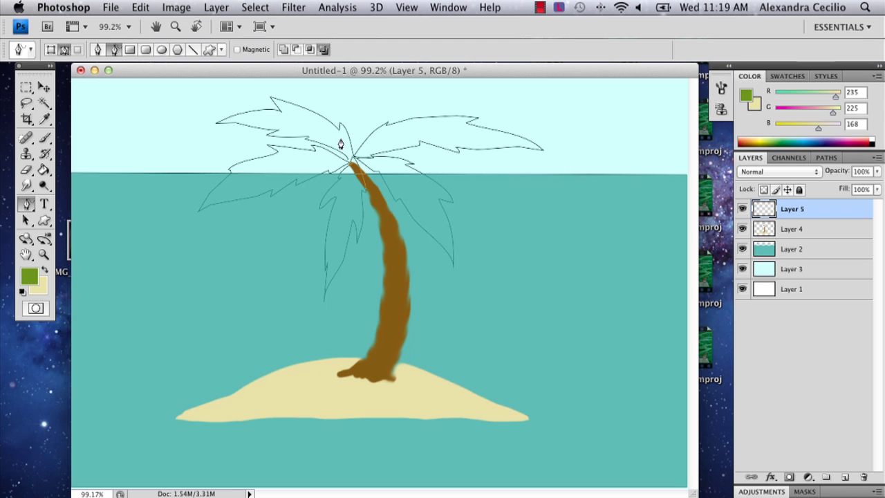
right_click(351, 159)
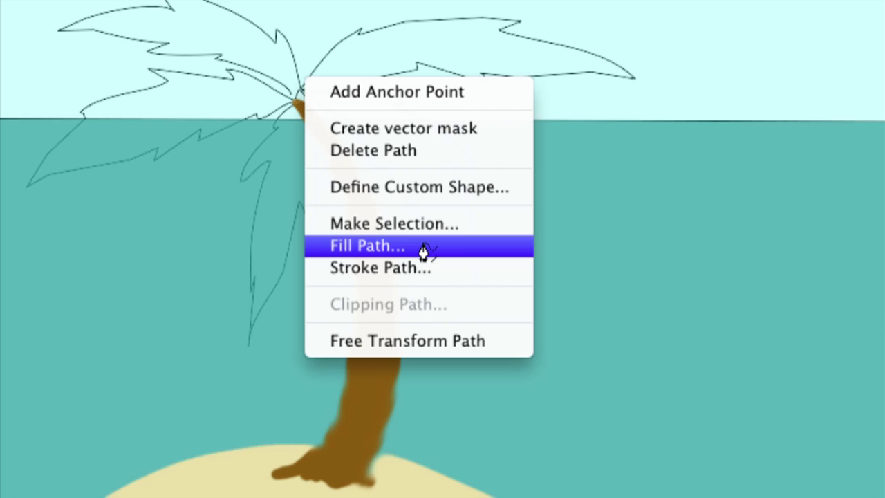
click(423, 249)
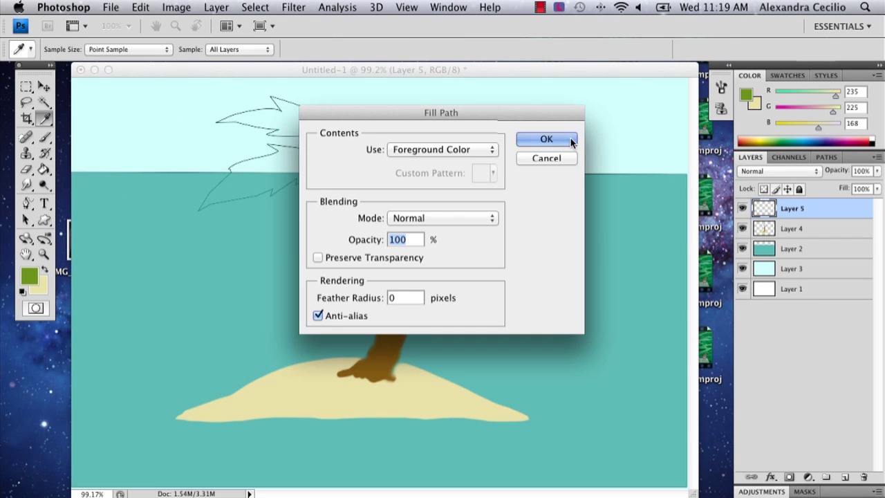
click(558, 139)
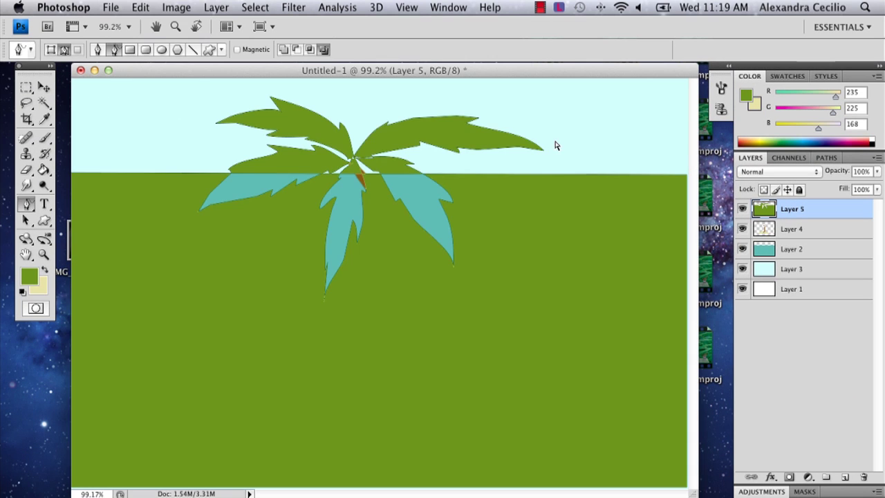
key(ctrl+z)
click(795, 249)
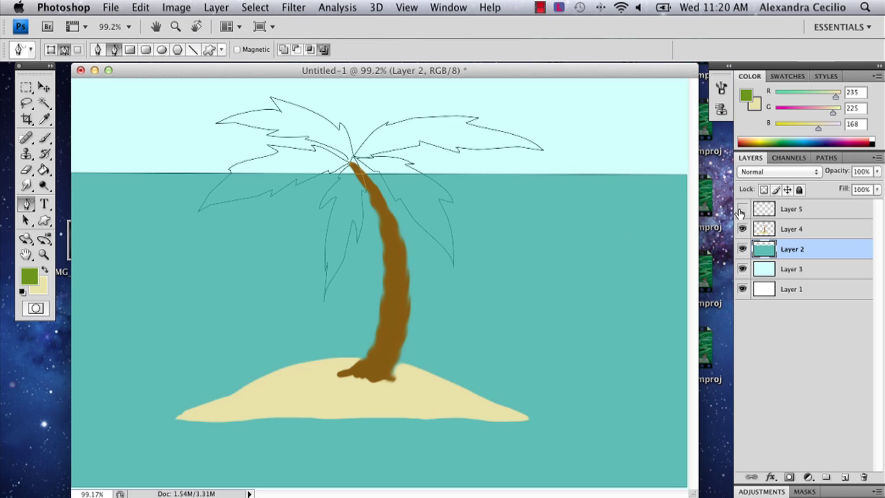
Step: Delete the old frond path on Layer 5
click(761, 209)
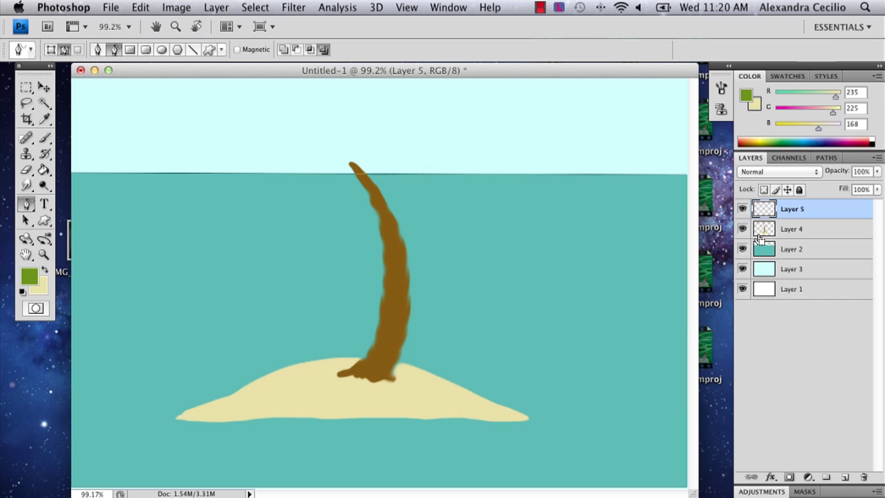
right_click(587, 265)
click(618, 284)
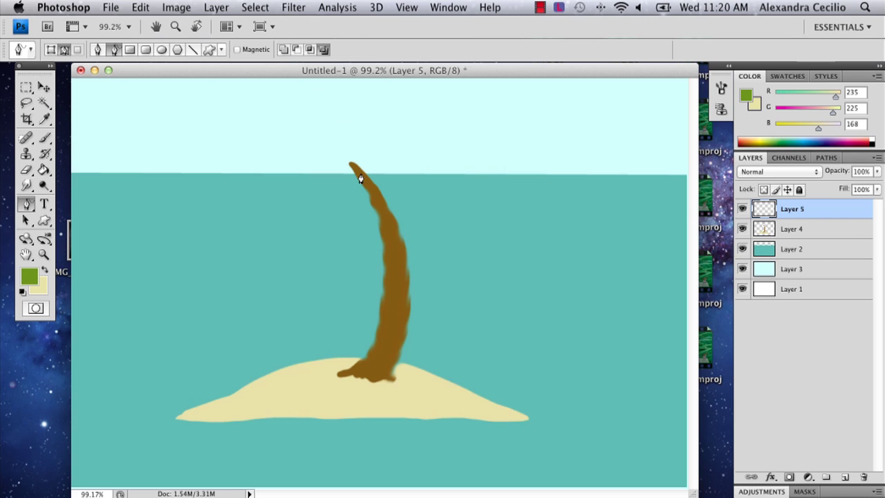
Step: Redraw leaf outlines around the trunk tip, including a new upper-left leaf
mouse_move(340, 164)
mouse_down()
mouse_move(316, 148)
mouse_move(251, 148)
mouse_move(180, 180)
mouse_move(281, 189)
mouse_move(350, 168)
mouse_move(310, 235)
mouse_move(322, 263)
mouse_move(350, 232)
mouse_up()
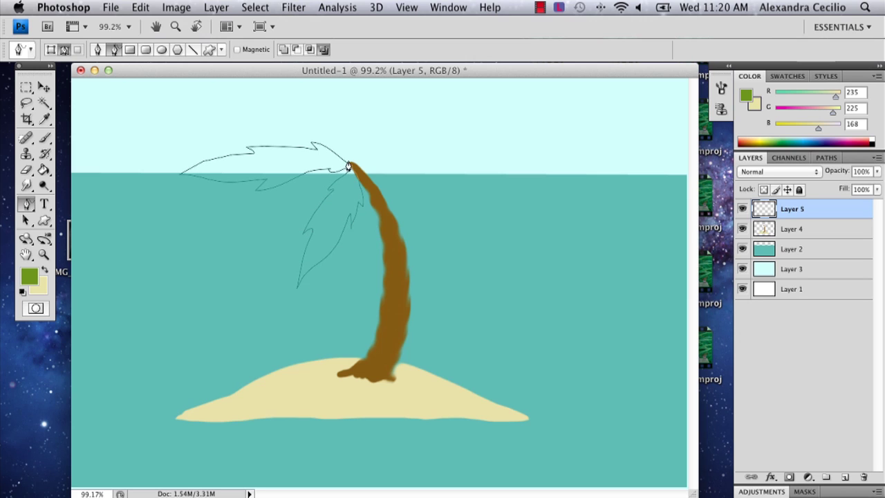
mouse_move(349, 167)
mouse_down()
mouse_move(336, 92)
mouse_move(362, 126)
mouse_move(352, 170)
mouse_move(393, 152)
mouse_move(473, 174)
mouse_move(512, 216)
mouse_move(355, 168)
mouse_move(395, 191)
mouse_move(417, 221)
mouse_move(417, 279)
mouse_move(385, 238)
mouse_up()
drag(361, 180, 355, 169)
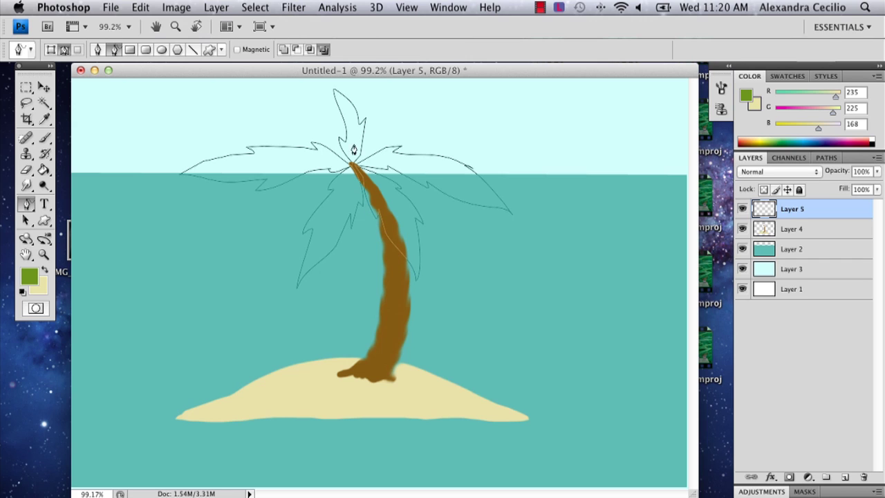
mouse_move(342, 139)
mouse_down()
mouse_move(306, 113)
mouse_move(267, 103)
mouse_move(217, 109)
mouse_move(313, 144)
mouse_move(340, 164)
mouse_move(359, 157)
mouse_move(362, 142)
mouse_move(449, 111)
mouse_move(396, 151)
mouse_move(355, 164)
mouse_up()
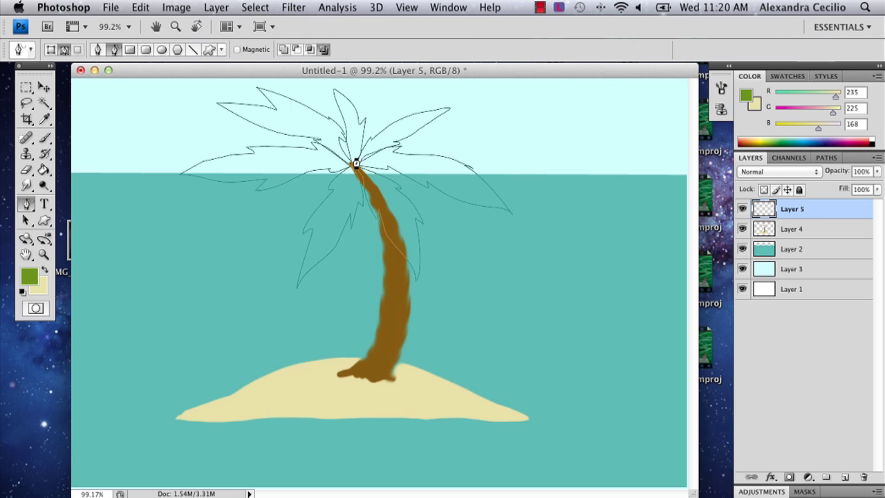
Step: Fill the leaf path with the green foreground colour via Fill Path
right_click(356, 164)
key(Escape)
right_click(398, 233)
click(429, 282)
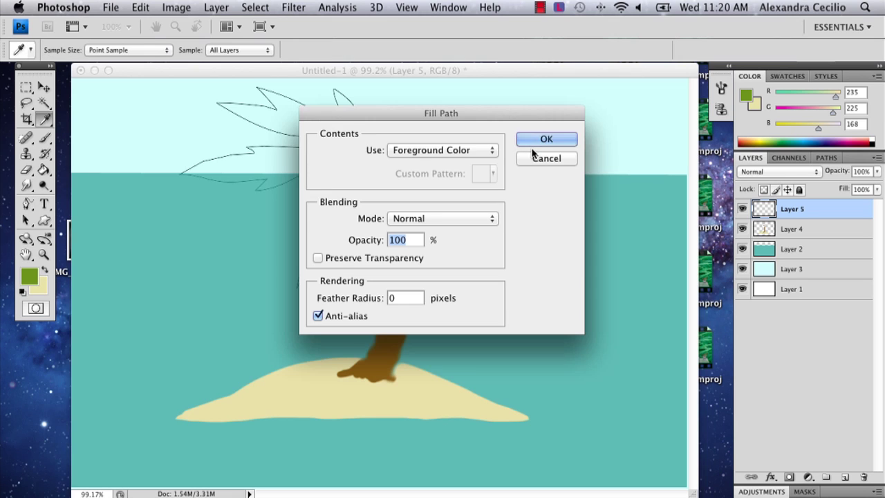
click(534, 143)
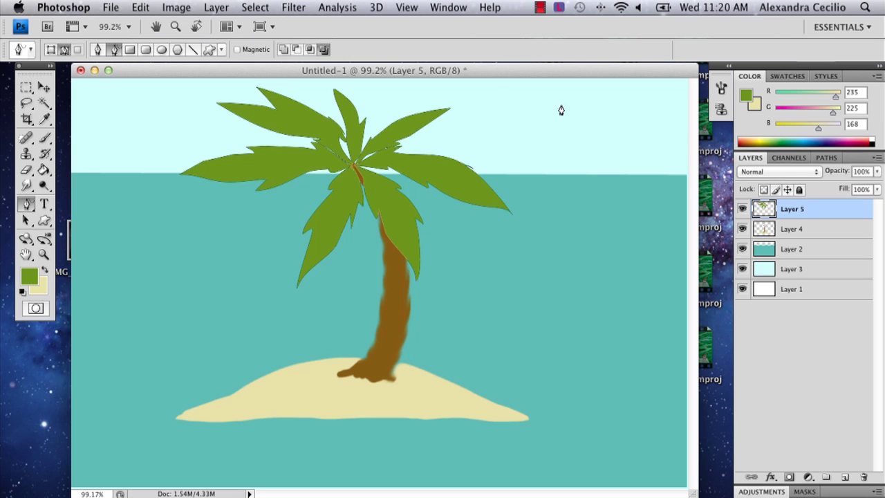